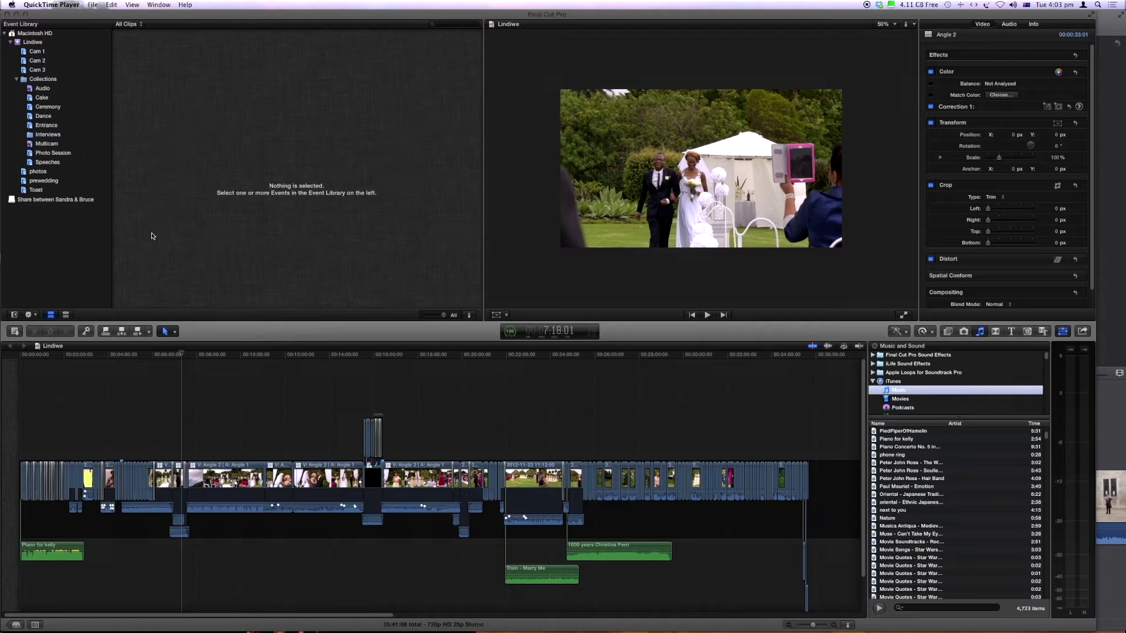
- Export the Lindiwe project from Final Cut Pro's File menu as Lindiwe.fcpxml on the Desktop
left_click(63, 428)
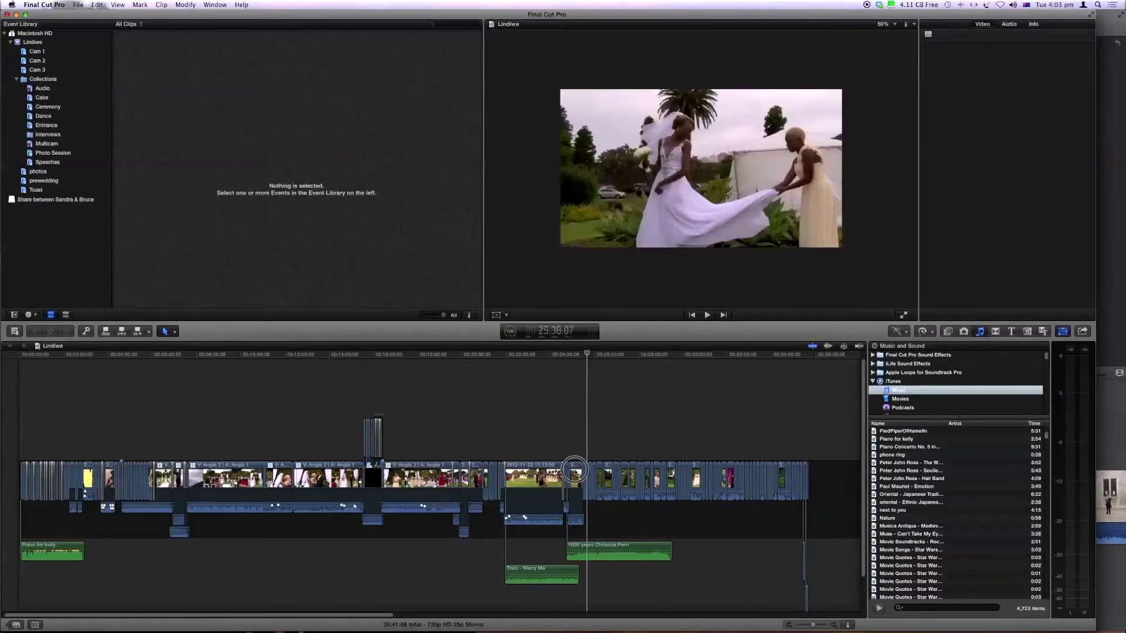
left_click(323, 404)
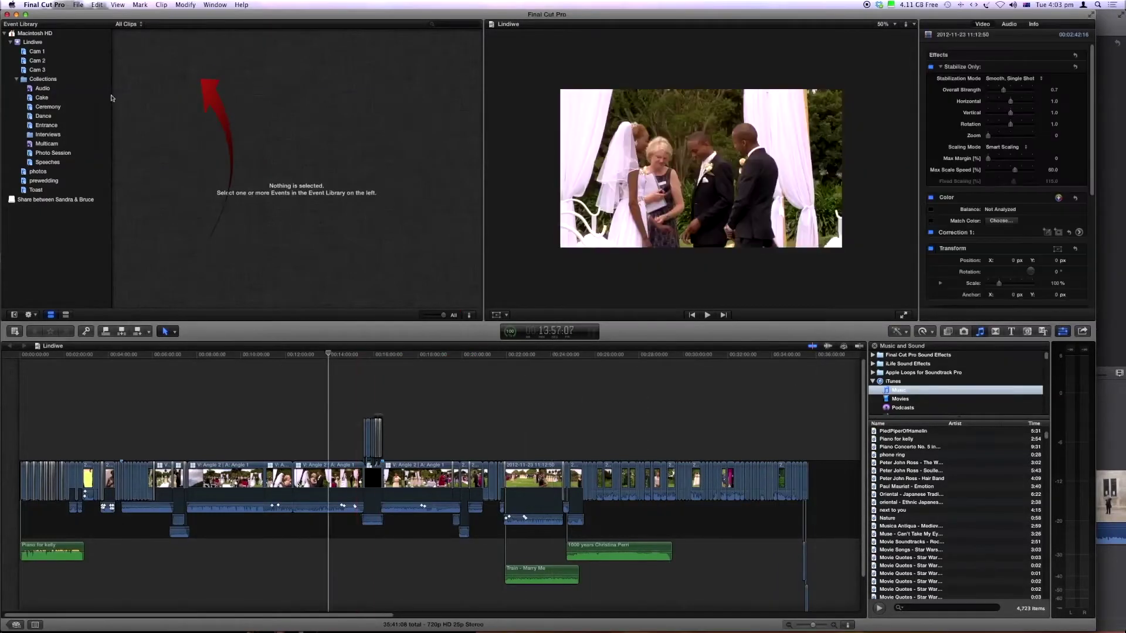
left_click(77, 5)
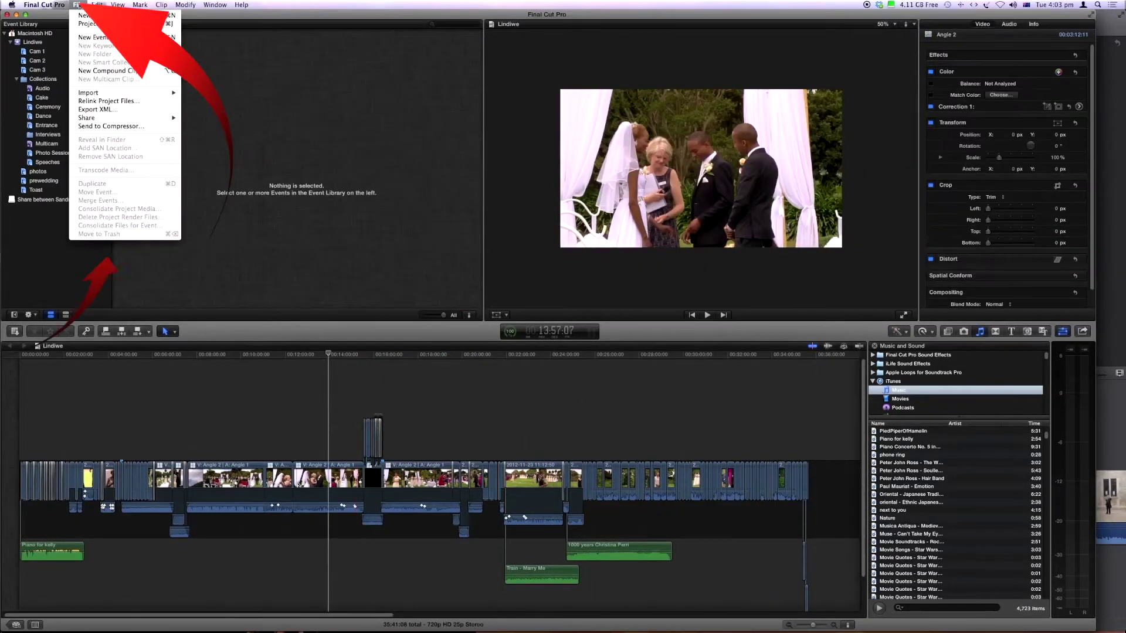
left_click(94, 110)
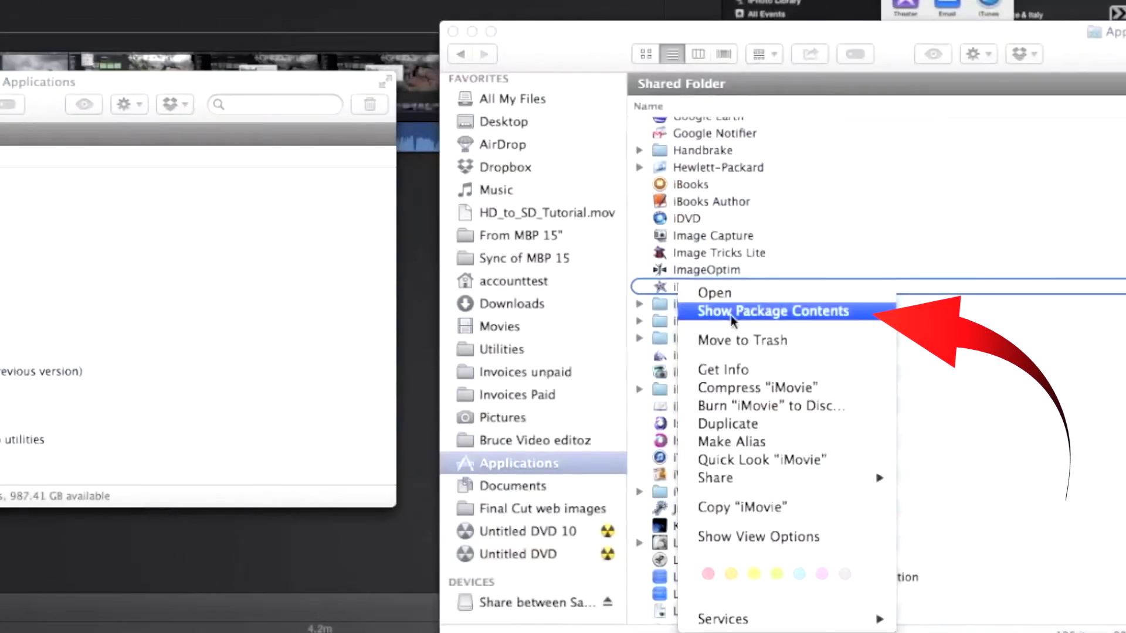
- Show the package contents of iMovie from the Applications folder
left_click(731, 314)
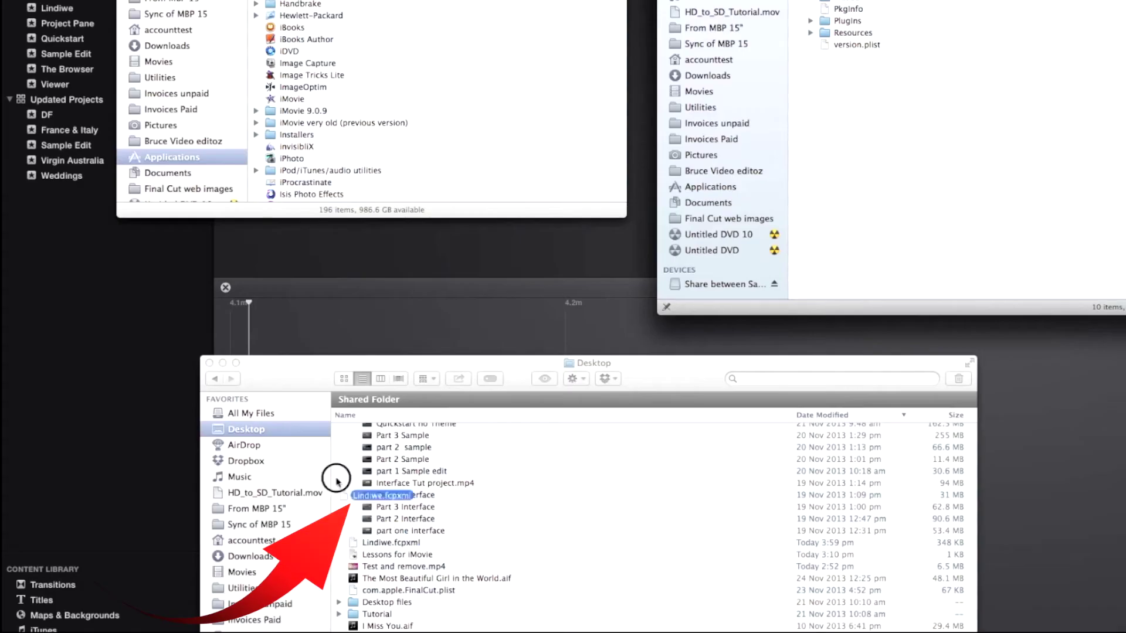
- Drag Lindiwe.fcpxml from the Desktop window and drop it onto the iMovie app in Applications
mouse_move(391, 542)
left_mouse_down()
mouse_move(346, 54)
mouse_move(297, 99)
left_mouse_up()
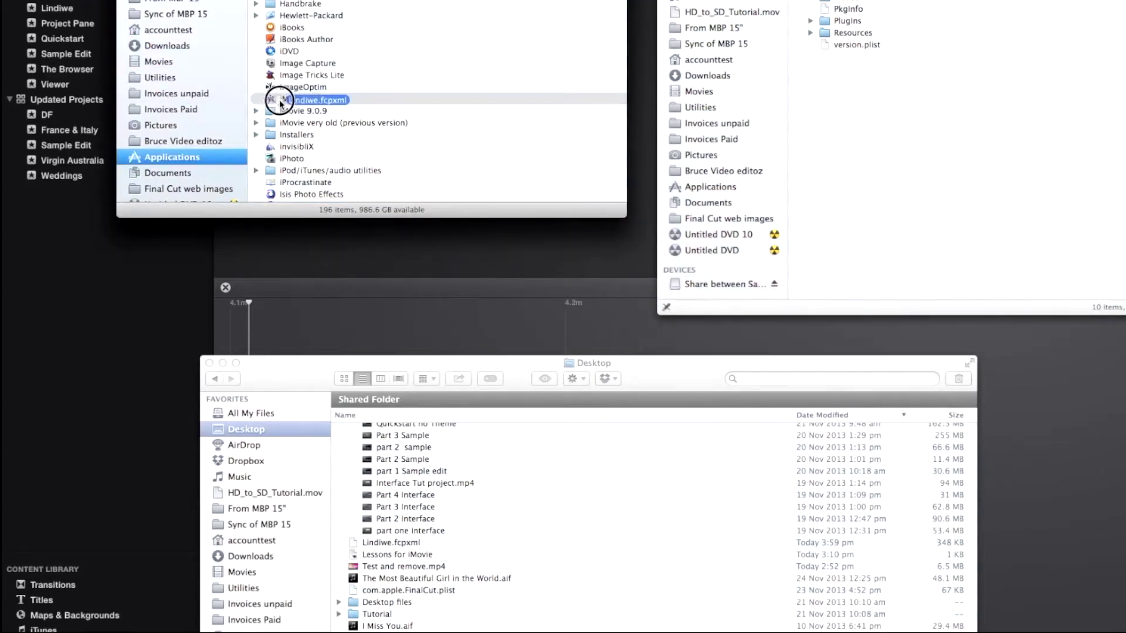
left_click_drag(297, 99, 241, 103)
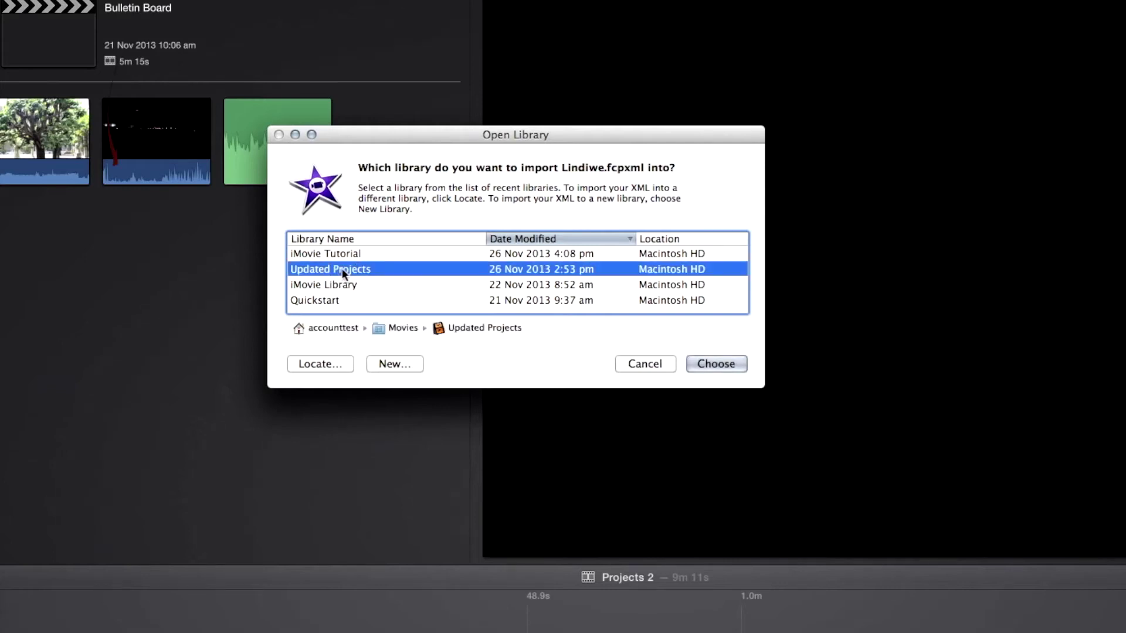
- Create and save a new library to receive the Lindiwe XML import
left_click(402, 366)
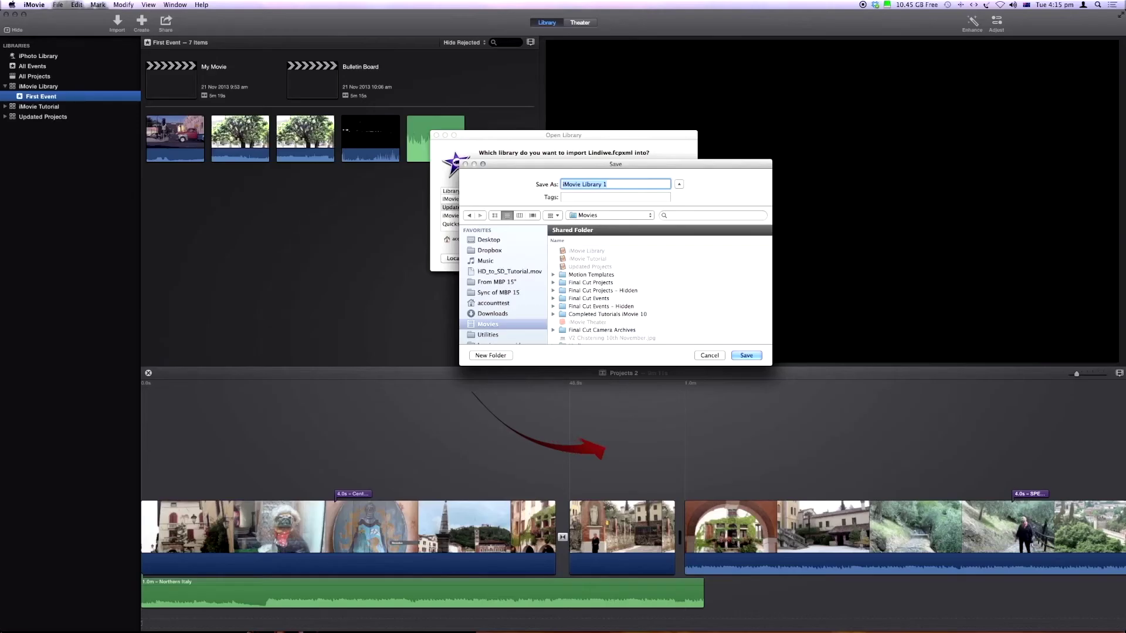
type("XML")
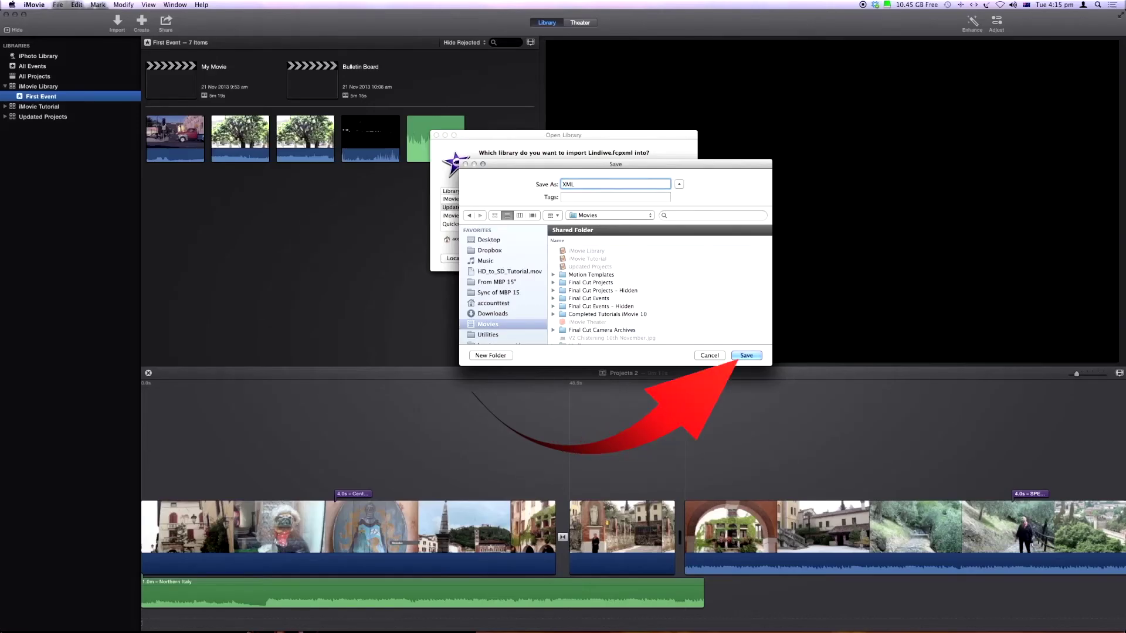
left_click(746, 355)
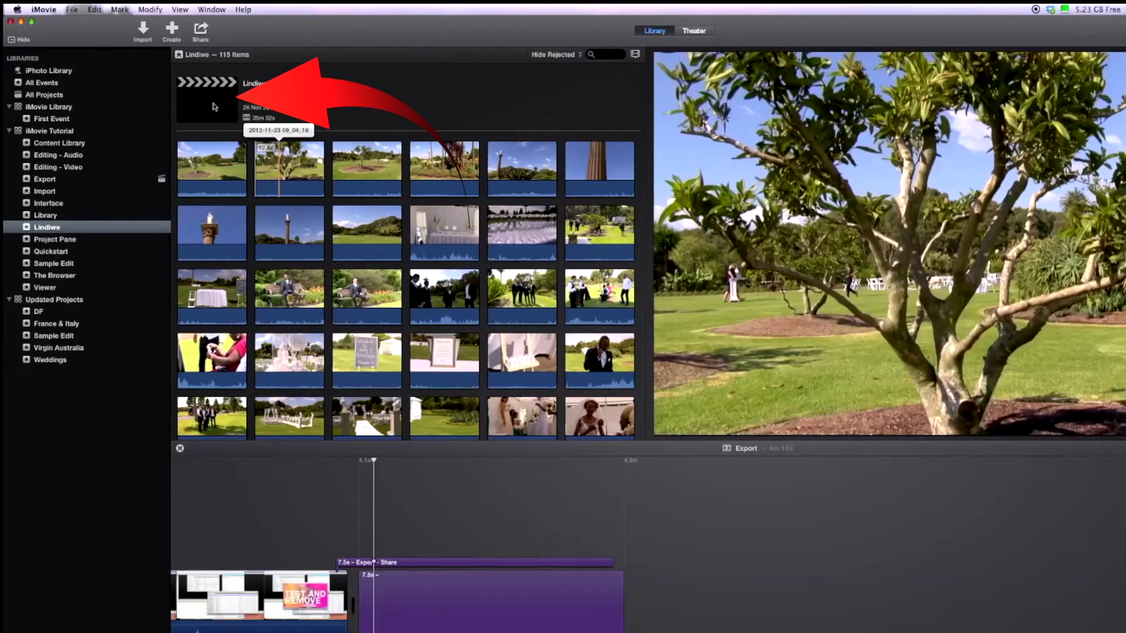
- Open the Lindiwe project thumbnail from the imported event into the timeline
double_click(213, 106)
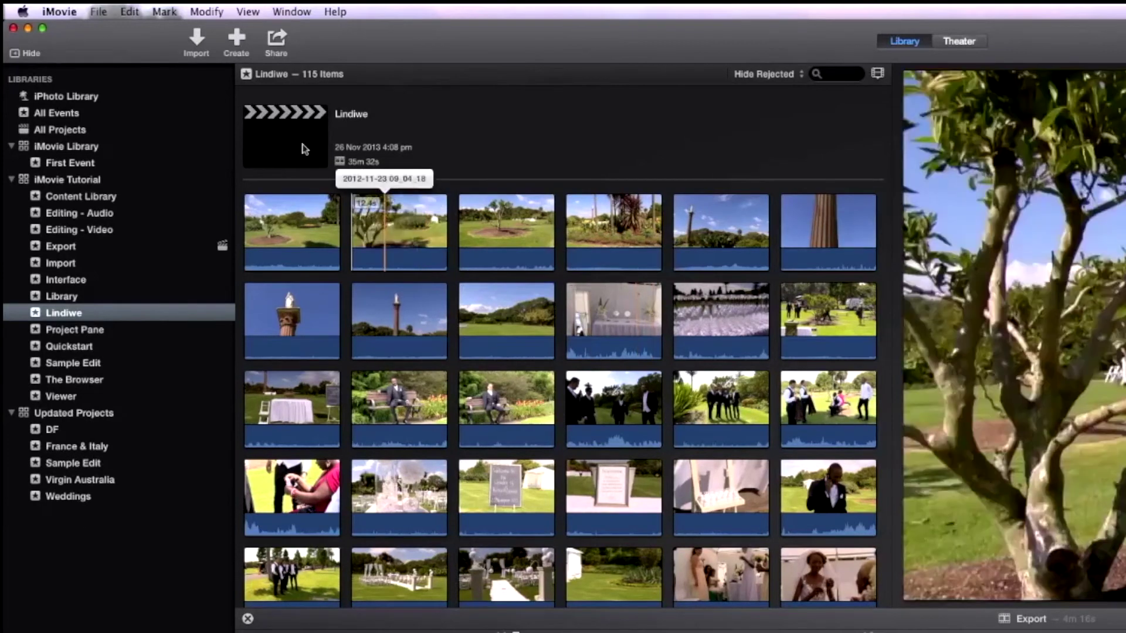
double_click(294, 146)
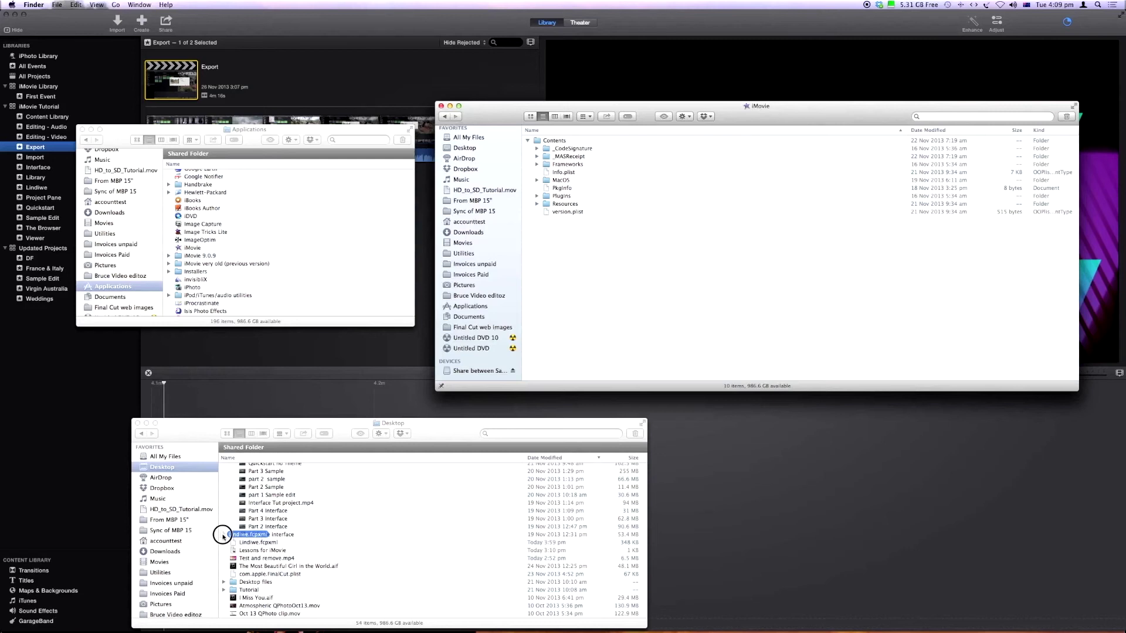
- Carry Lindiwe.fcpxml from the Desktop window toward iMovie in the Applications window
mouse_move(230, 539)
left_mouse_down()
mouse_move(205, 242)
mouse_move(232, 213)
mouse_move(203, 229)
mouse_move(201, 248)
left_mouse_up()
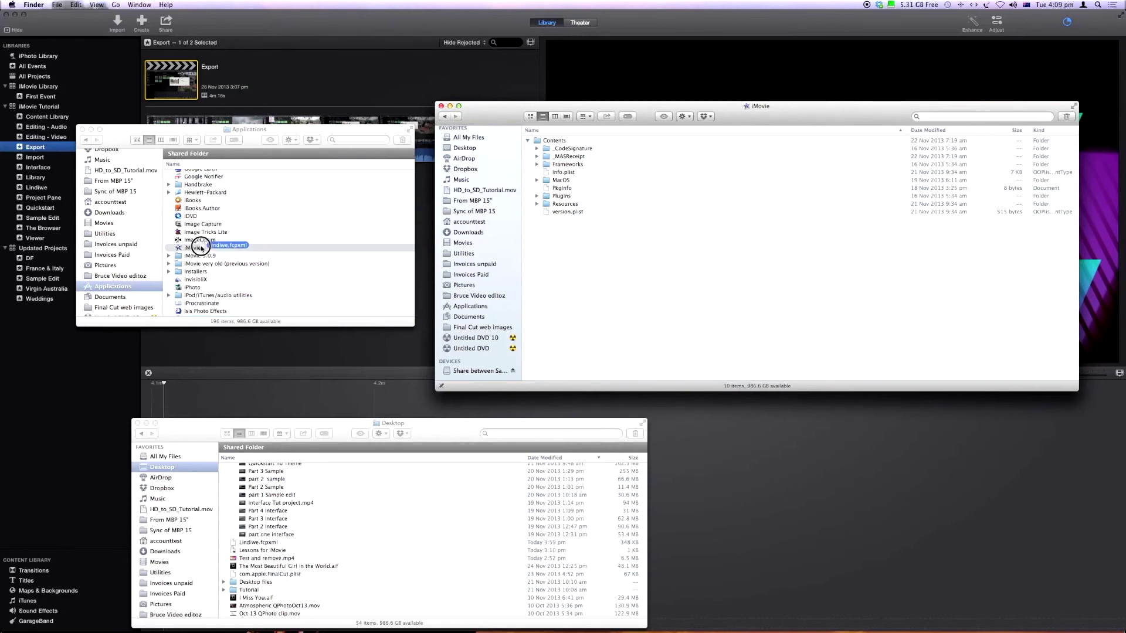